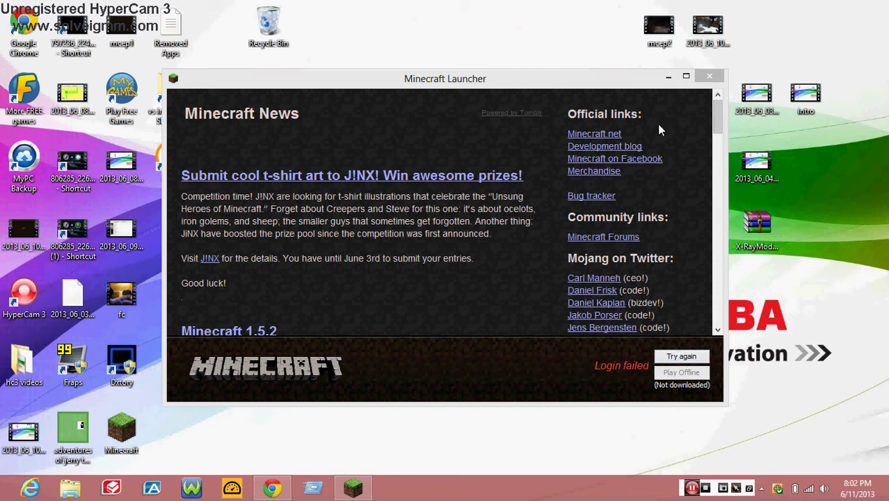
- Open the Minecraft.net website from the launcher, choose to play Minecraft in the browser, and open the login form
click(590, 141)
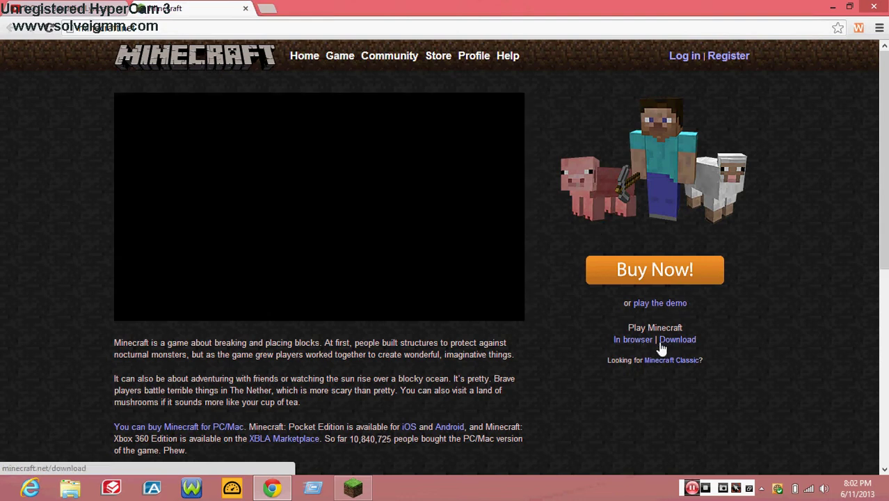
click(645, 341)
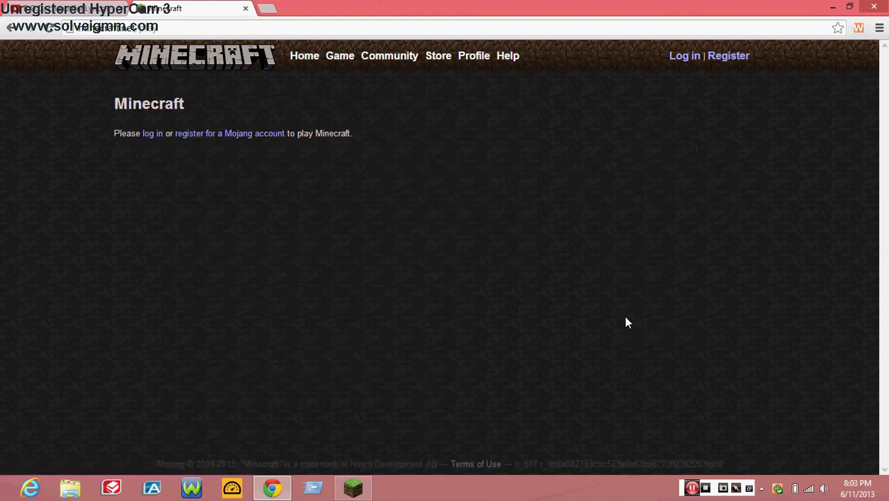
click(157, 139)
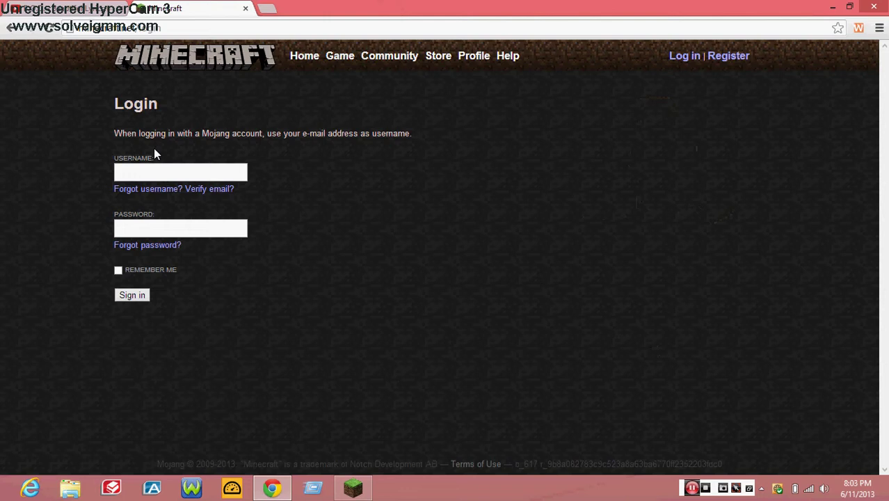
- Sign in with the account's username and password, and let the browser save the password
click(132, 175)
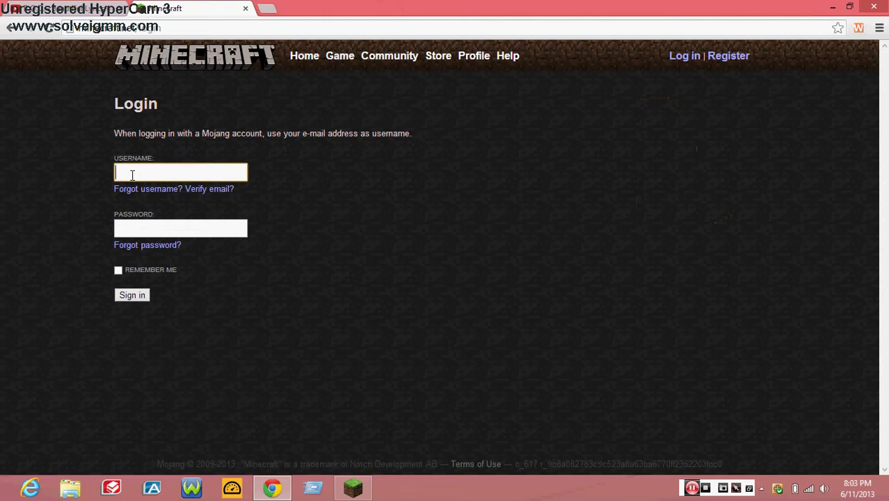
click(692, 489)
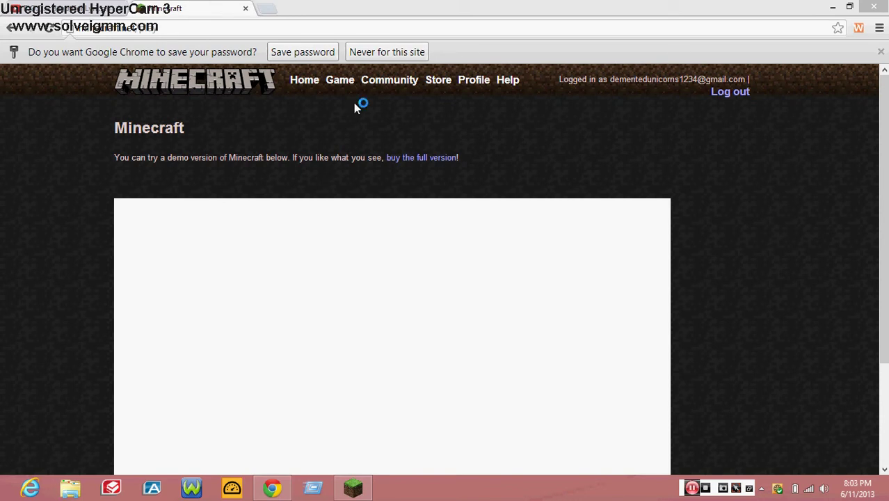
click(310, 53)
- Accept the risk and run net.minecraft.Launcher in both security warnings, dismissing the Norton performance alert in between
scroll(448, 209, down, 1)
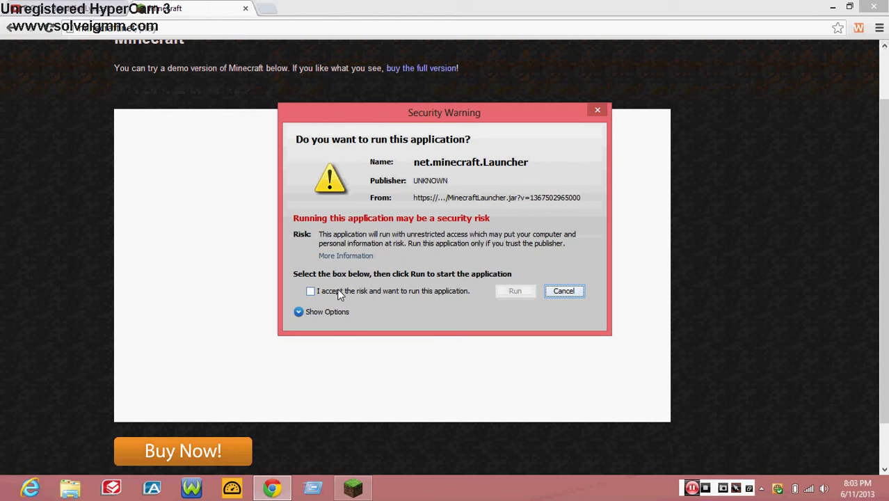
click(337, 290)
click(516, 292)
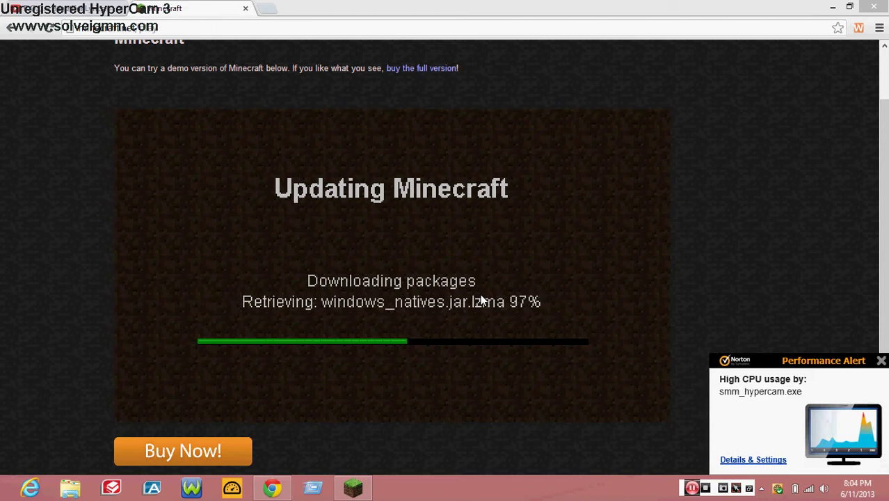
click(881, 361)
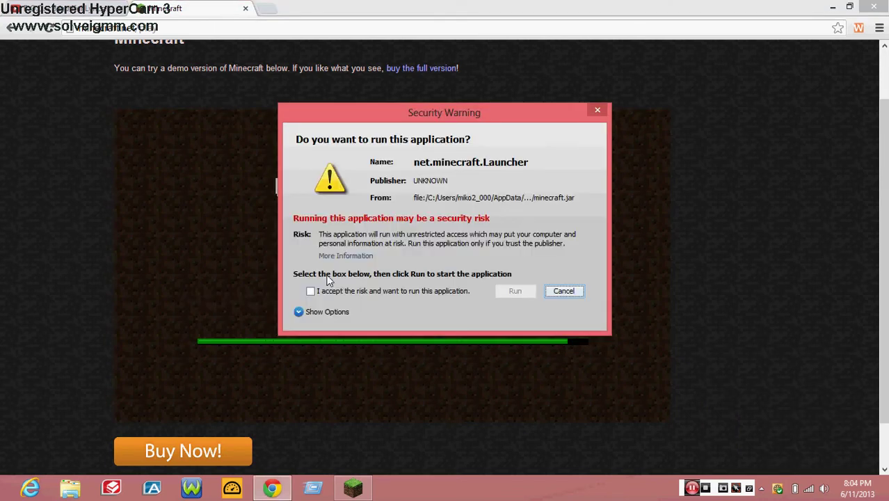
click(333, 293)
click(512, 293)
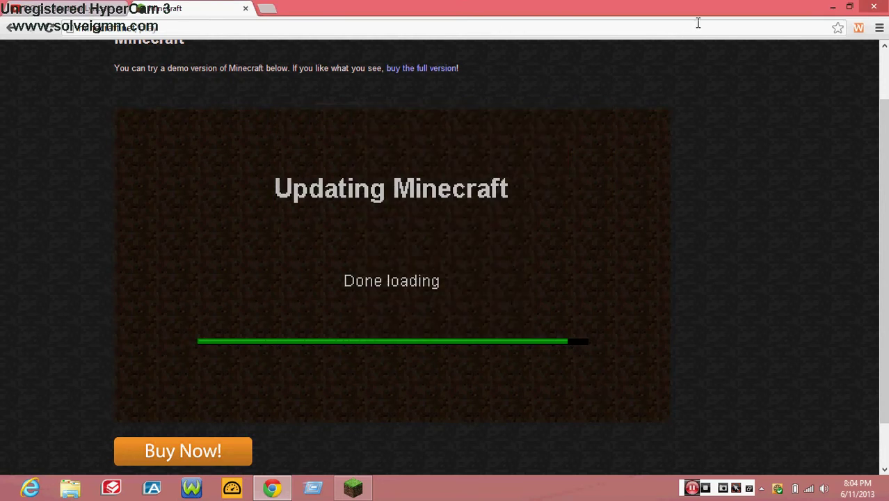
- Close the Minecraft web page, minimize the browser, and close the Minecraft Launcher
click(245, 8)
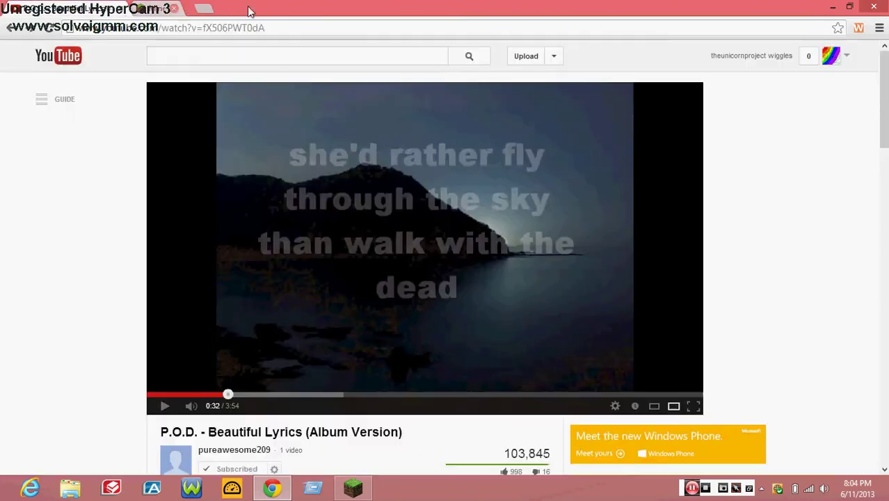
click(833, 6)
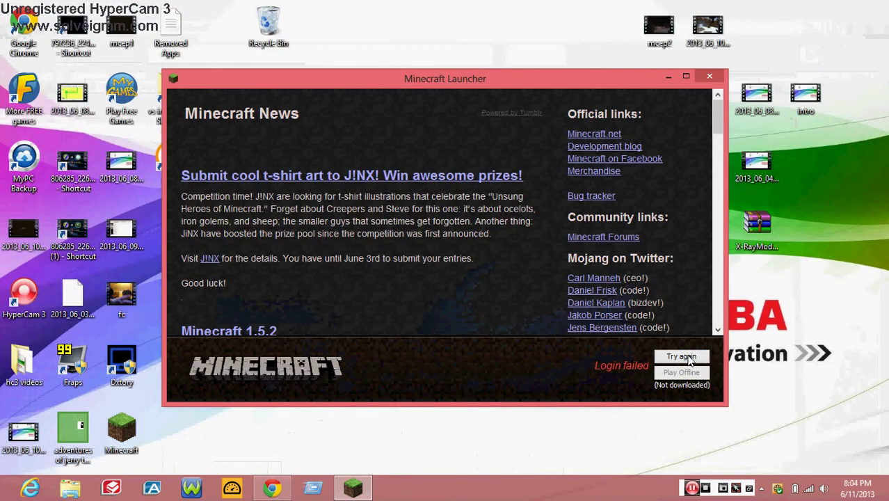
click(707, 77)
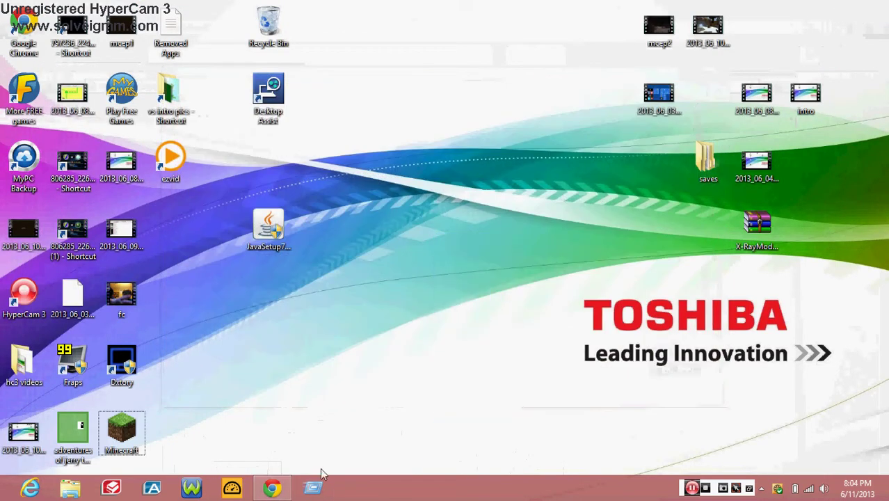
- Open %appdata% and check the contents of the bin folder inside .minecraft, closing the window when done
click(313, 487)
click(111, 447)
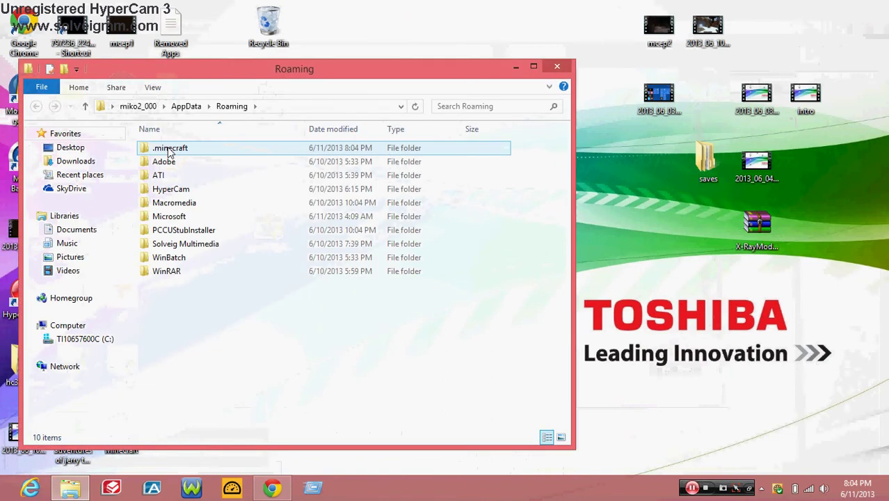
double_click(169, 150)
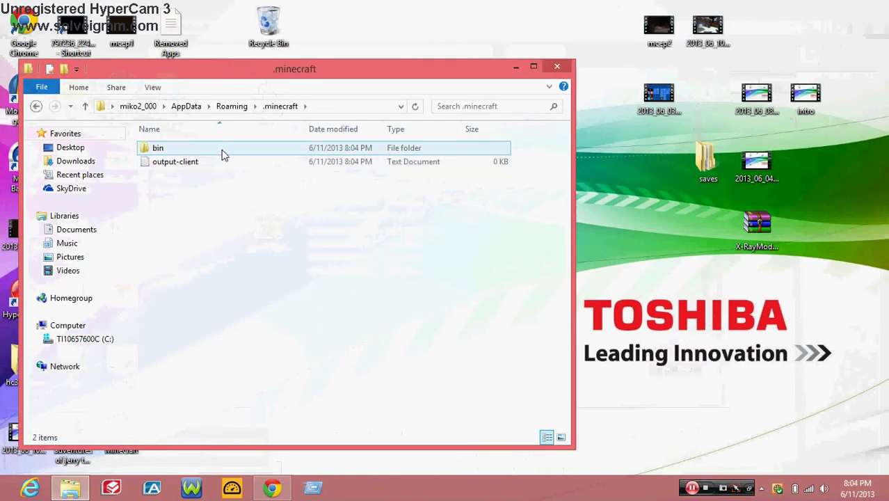
double_click(220, 150)
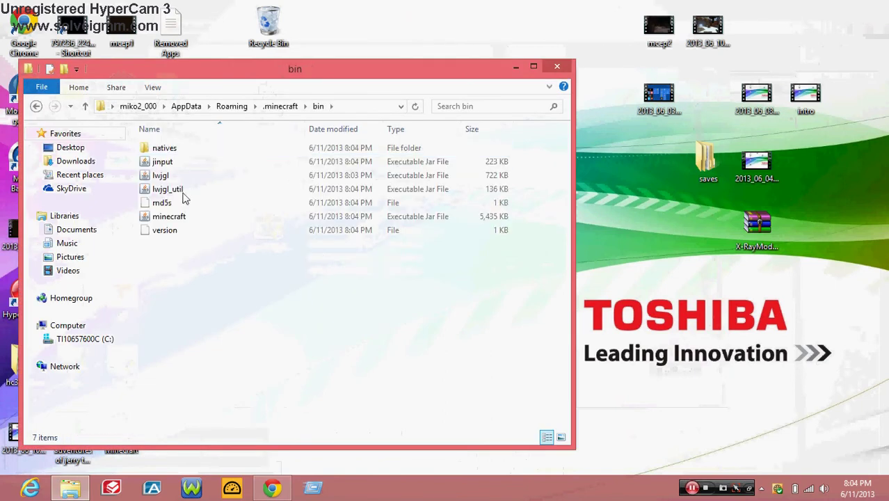
click(557, 66)
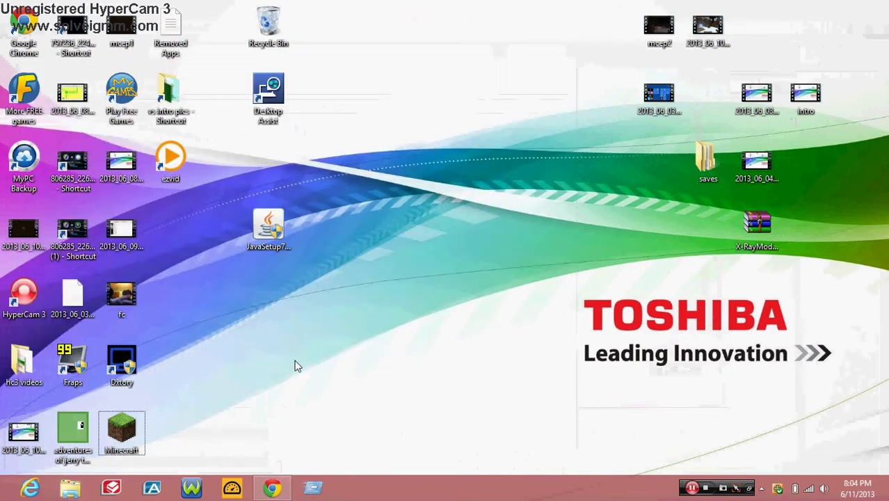
- Start the Minecraft Launcher from the desktop and attempt a login with the username and password left blank
double_click(143, 431)
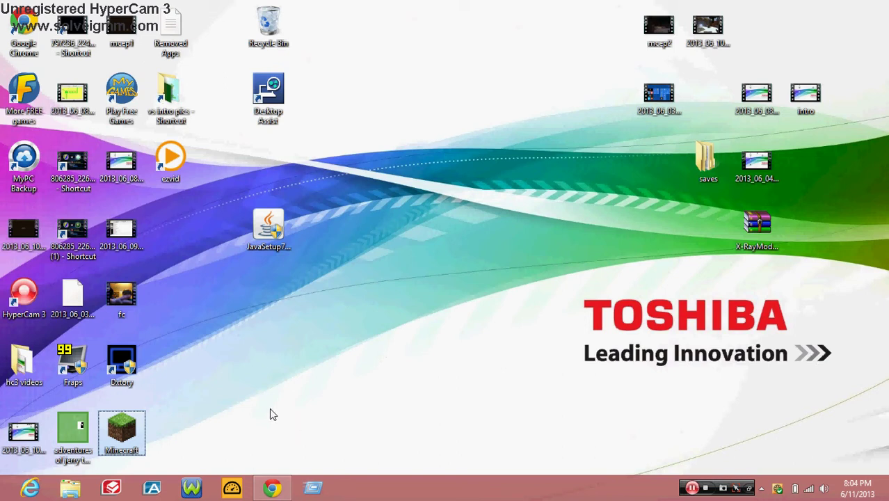
click(134, 432)
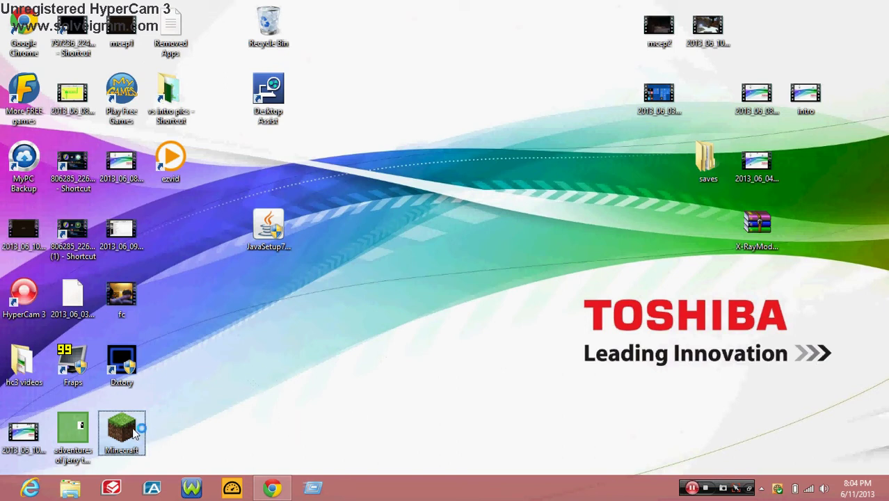
double_click(135, 433)
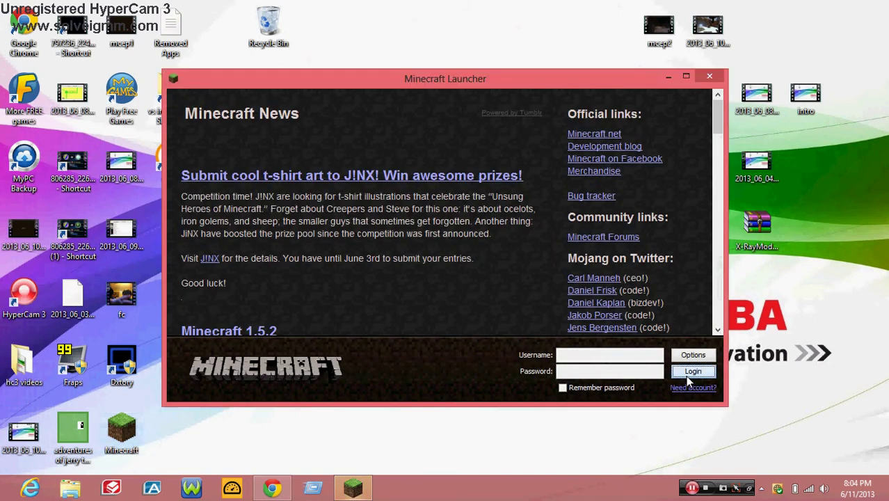
click(686, 375)
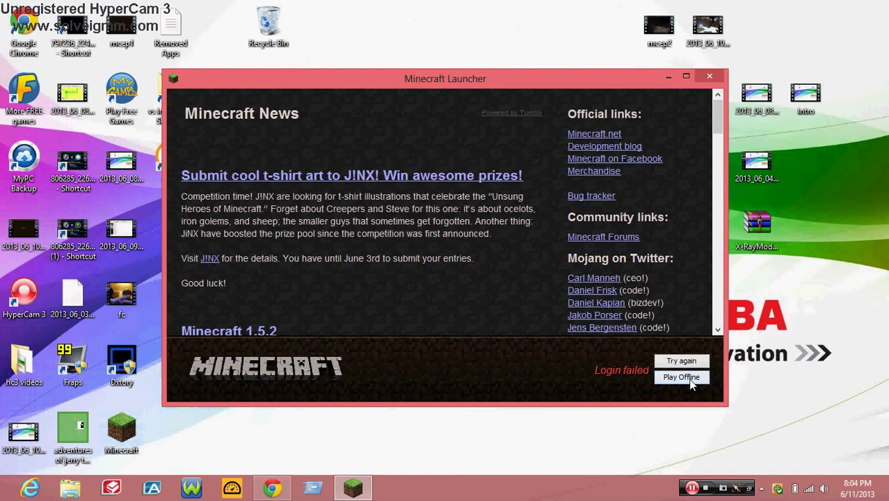
- Reposition the Minecraft Launcher window higher on the desktop and minimize it
drag(542, 86, 420, 69)
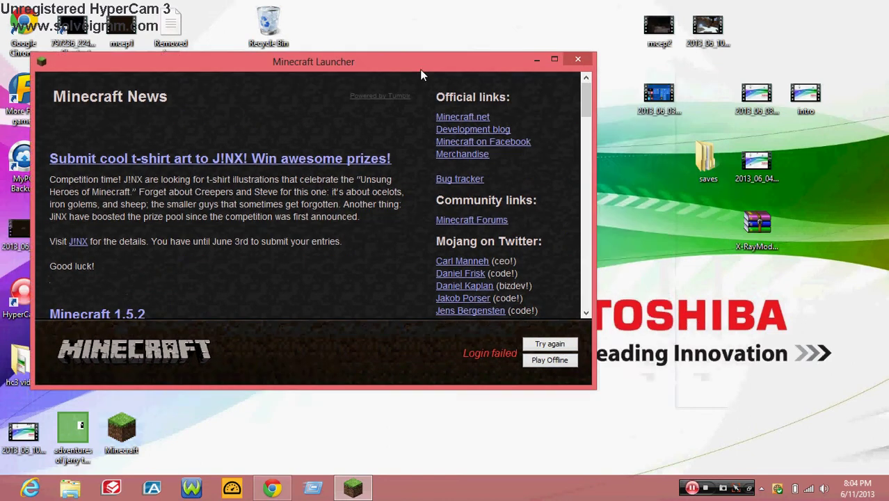
click(710, 76)
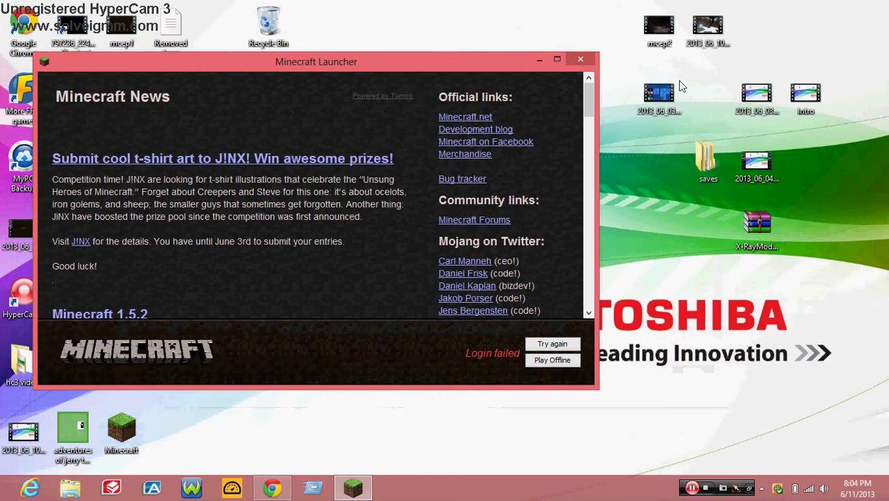
drag(494, 63, 527, 23)
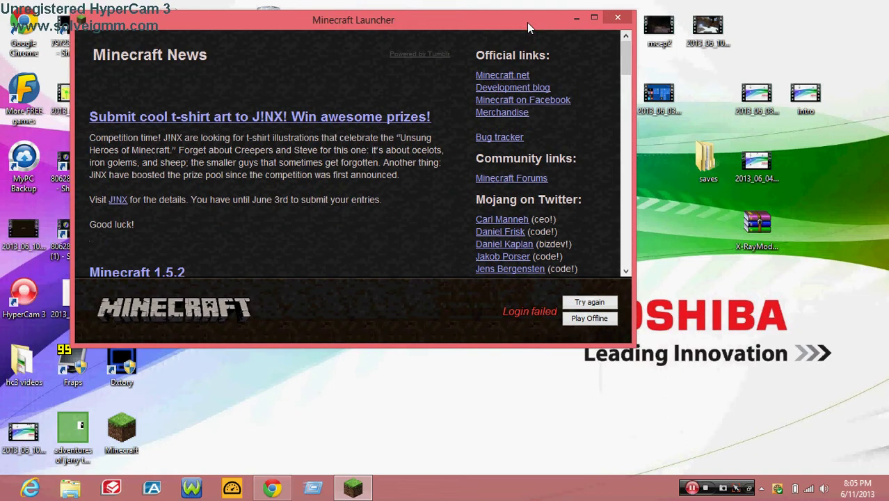
click(573, 10)
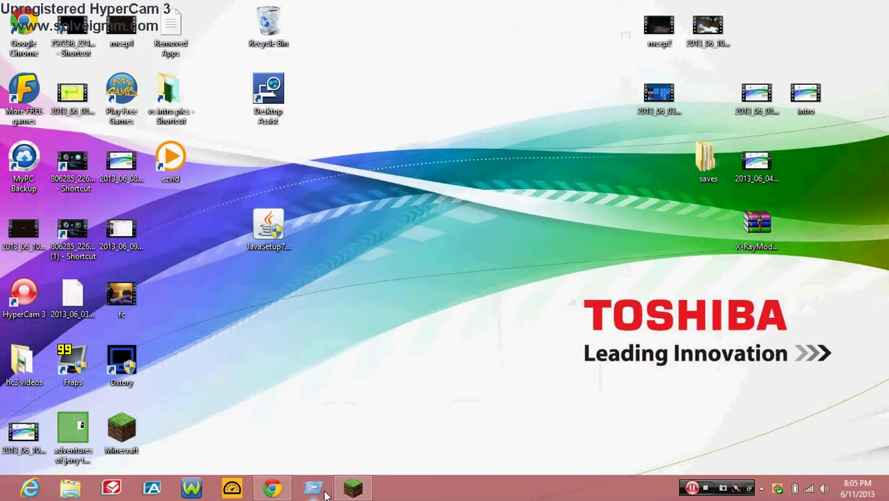
- Open the .minecraft folder through %appdata%, move the desktop's saves folder into it, and close the window
key(super+r)
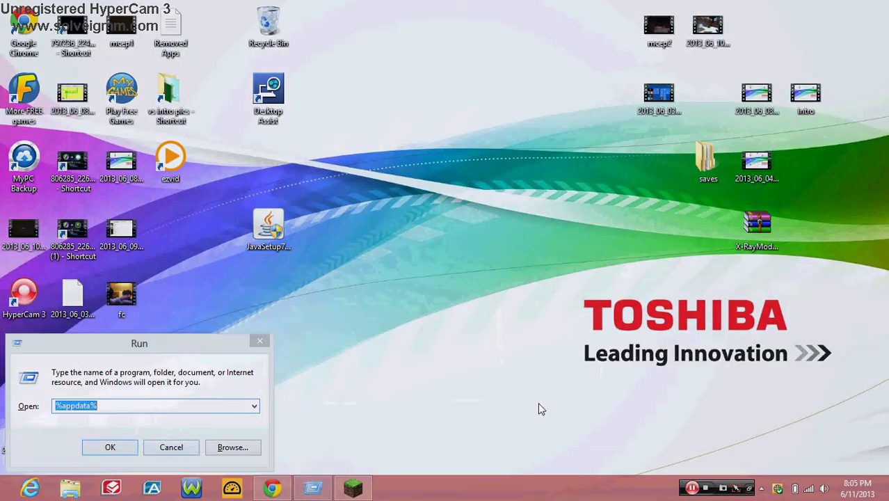
key(super)
scroll(208, 354, up, 5)
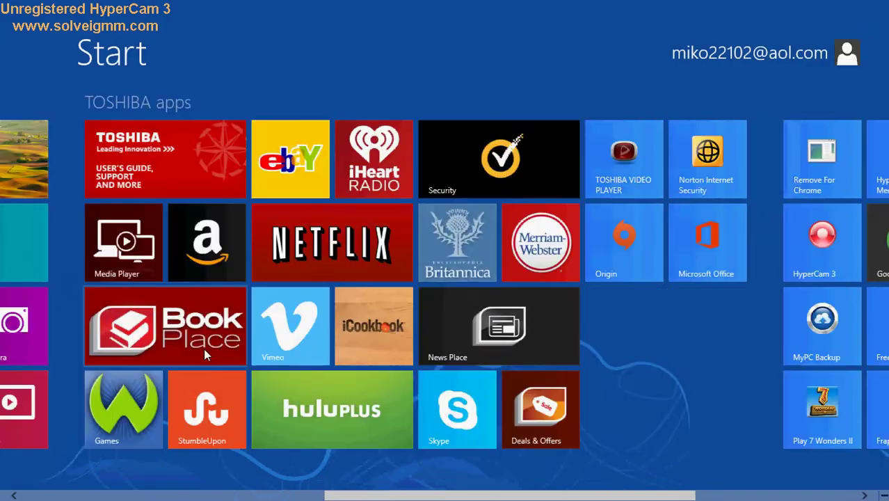
key(super)
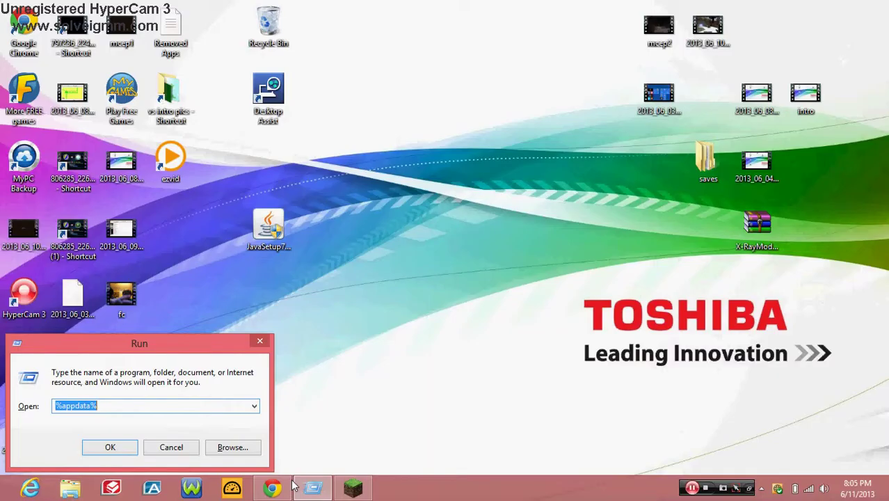
click(110, 447)
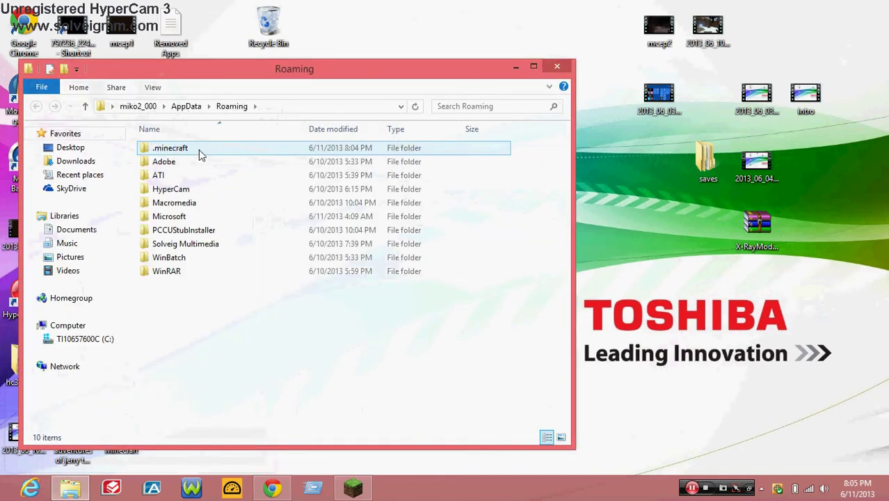
double_click(199, 150)
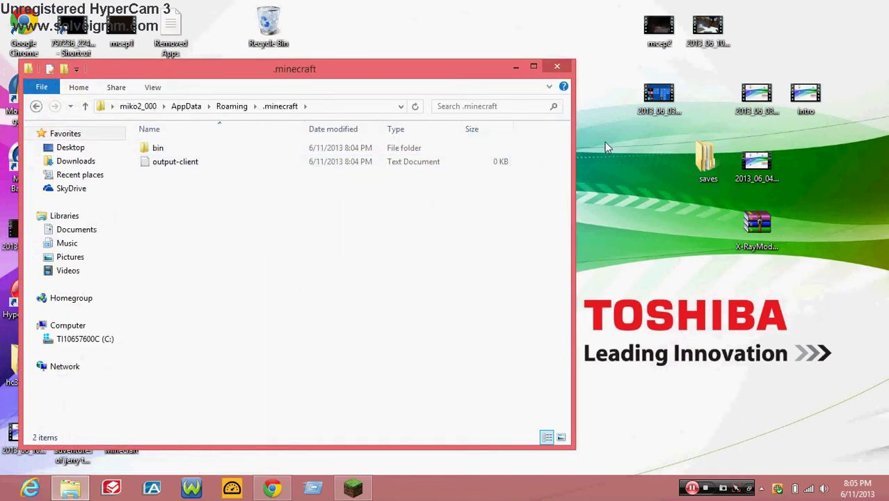
drag(706, 160, 284, 215)
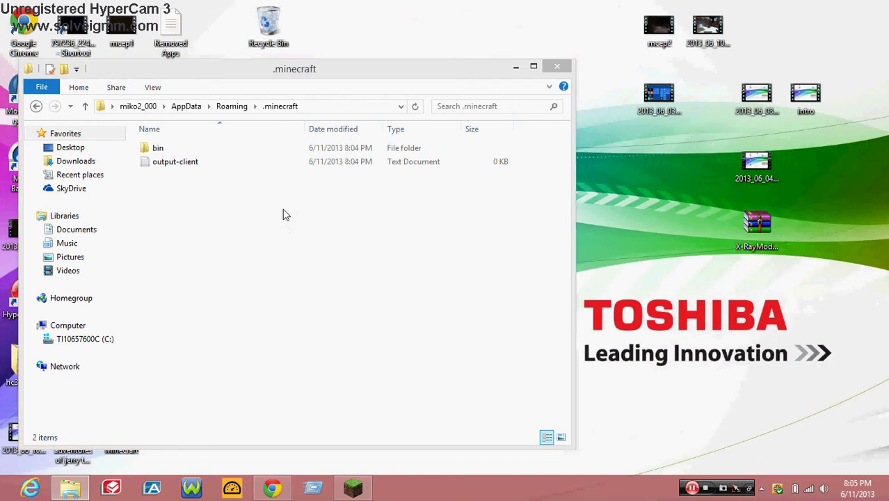
click(556, 66)
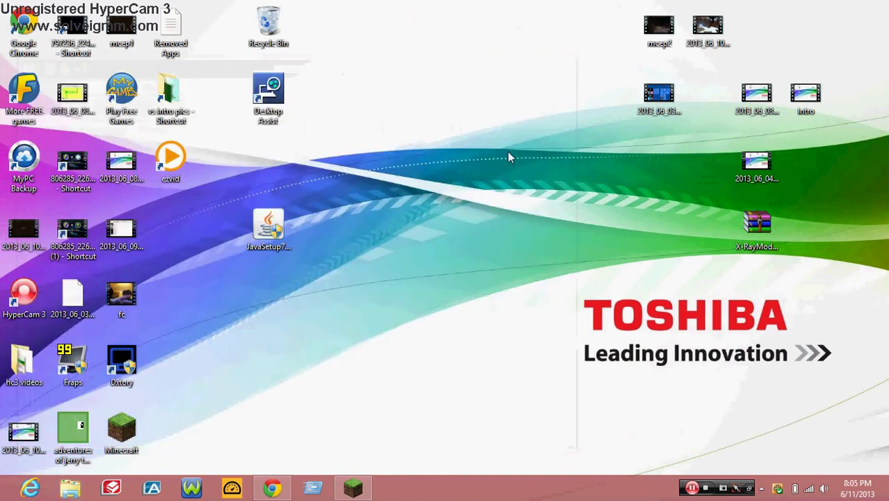
- Restore the launcher, start Minecraft offline, and check the singleplayer list for the castle world before returning to the title screen
click(356, 487)
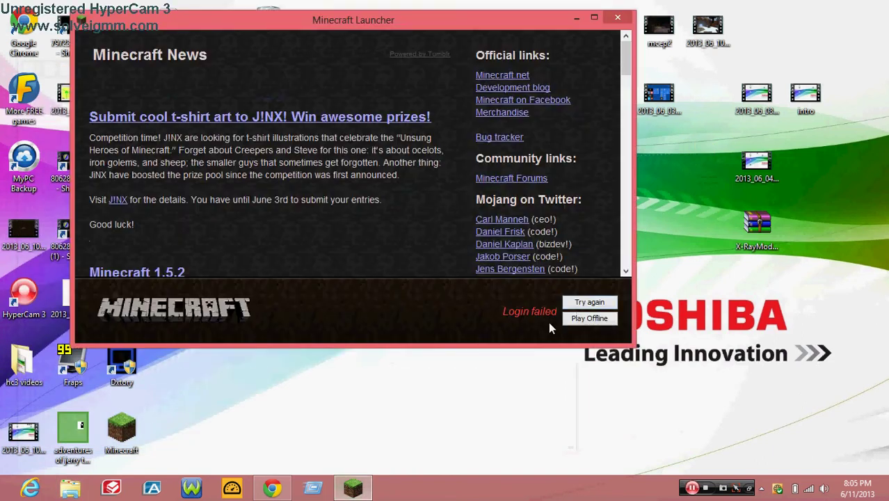
click(577, 320)
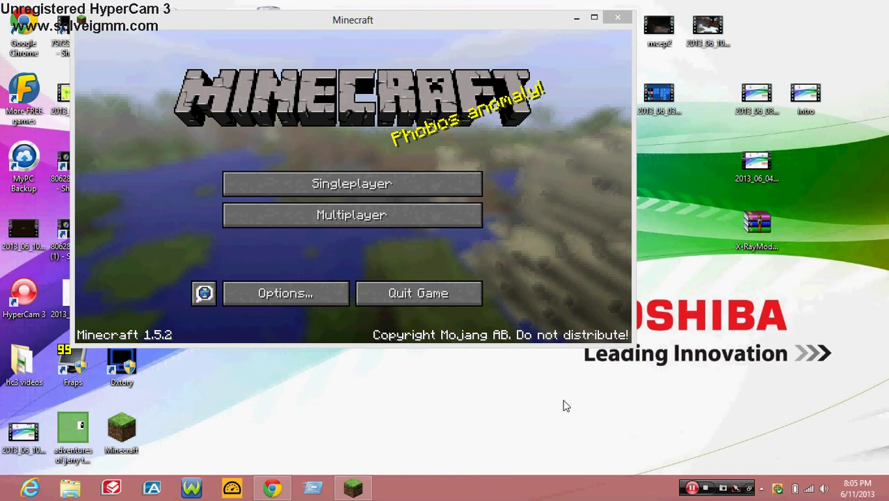
click(387, 182)
click(332, 165)
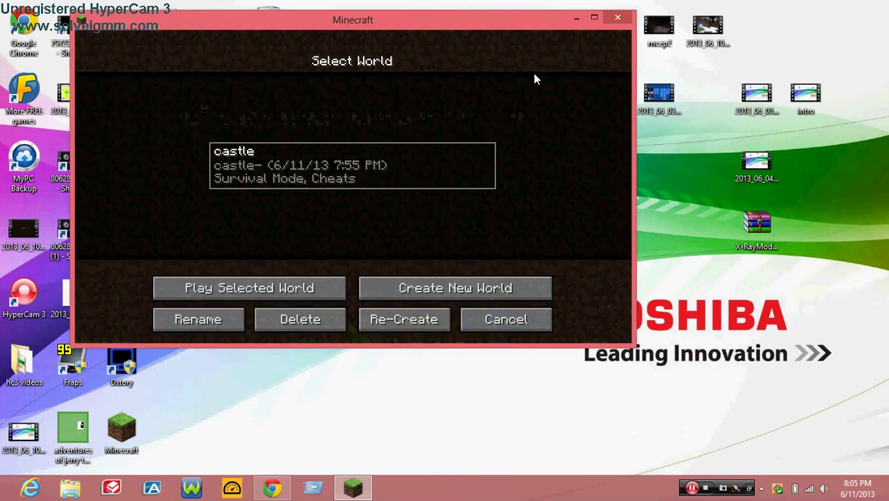
click(515, 319)
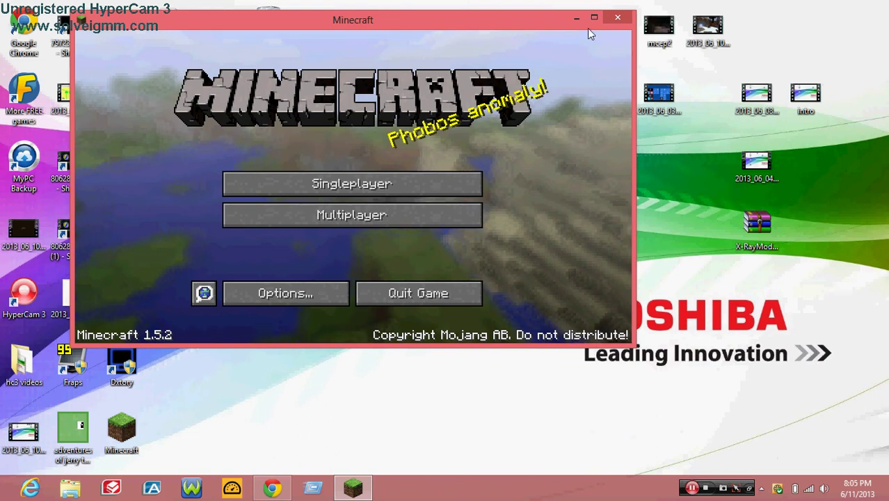